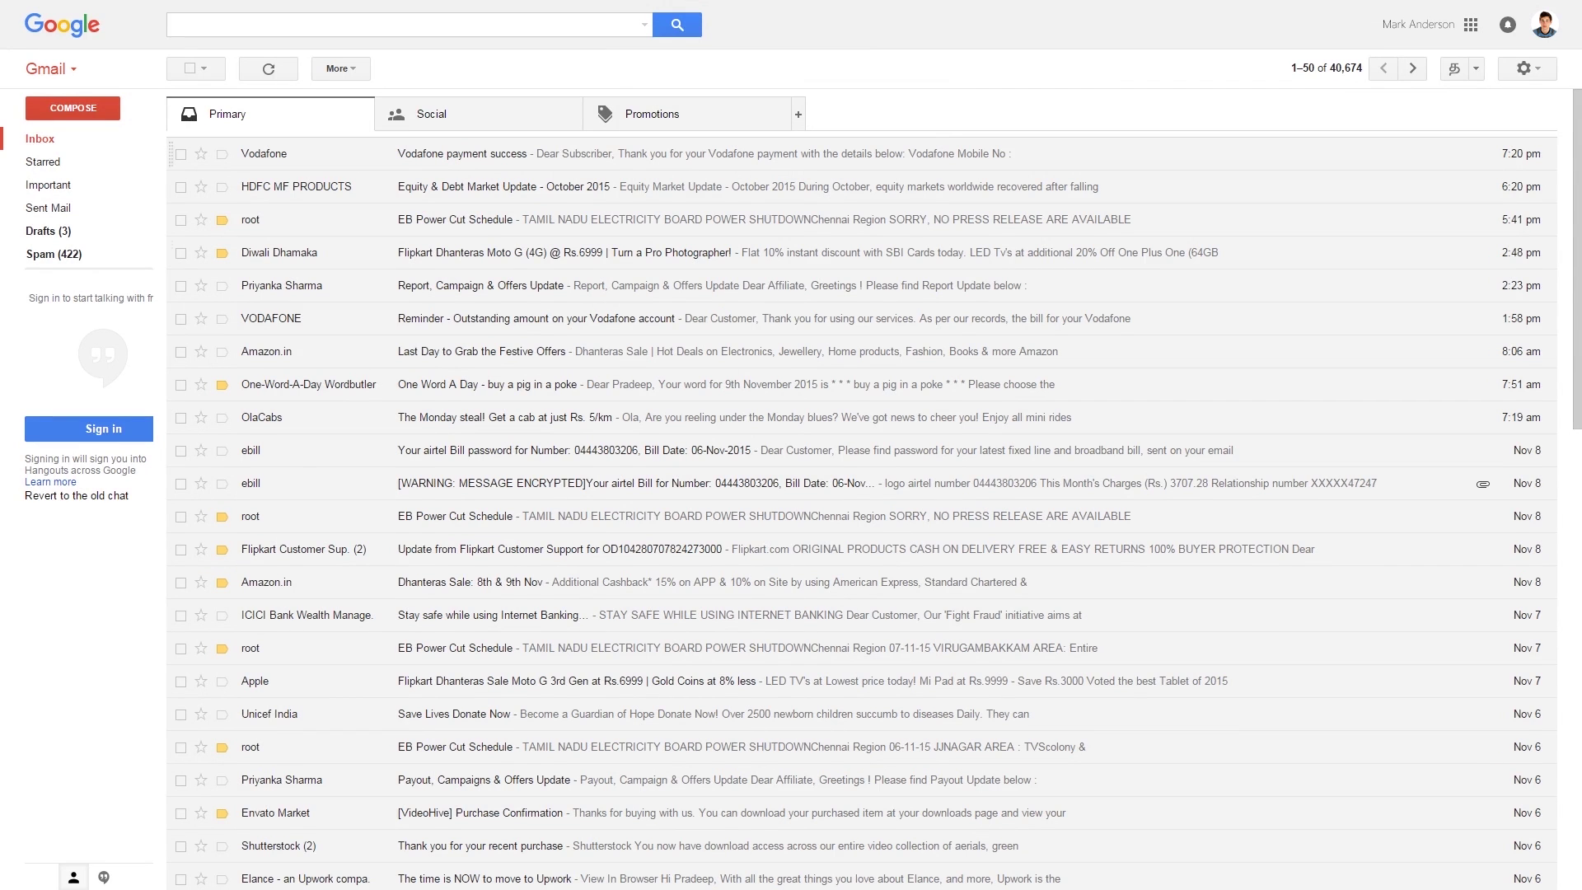
pyautogui.scroll(-5, 862, 494)
pyautogui.scroll(-5, 862, 495)
pyautogui.scroll(-5, 861, 495)
pyautogui.scroll(-2, 862, 495)
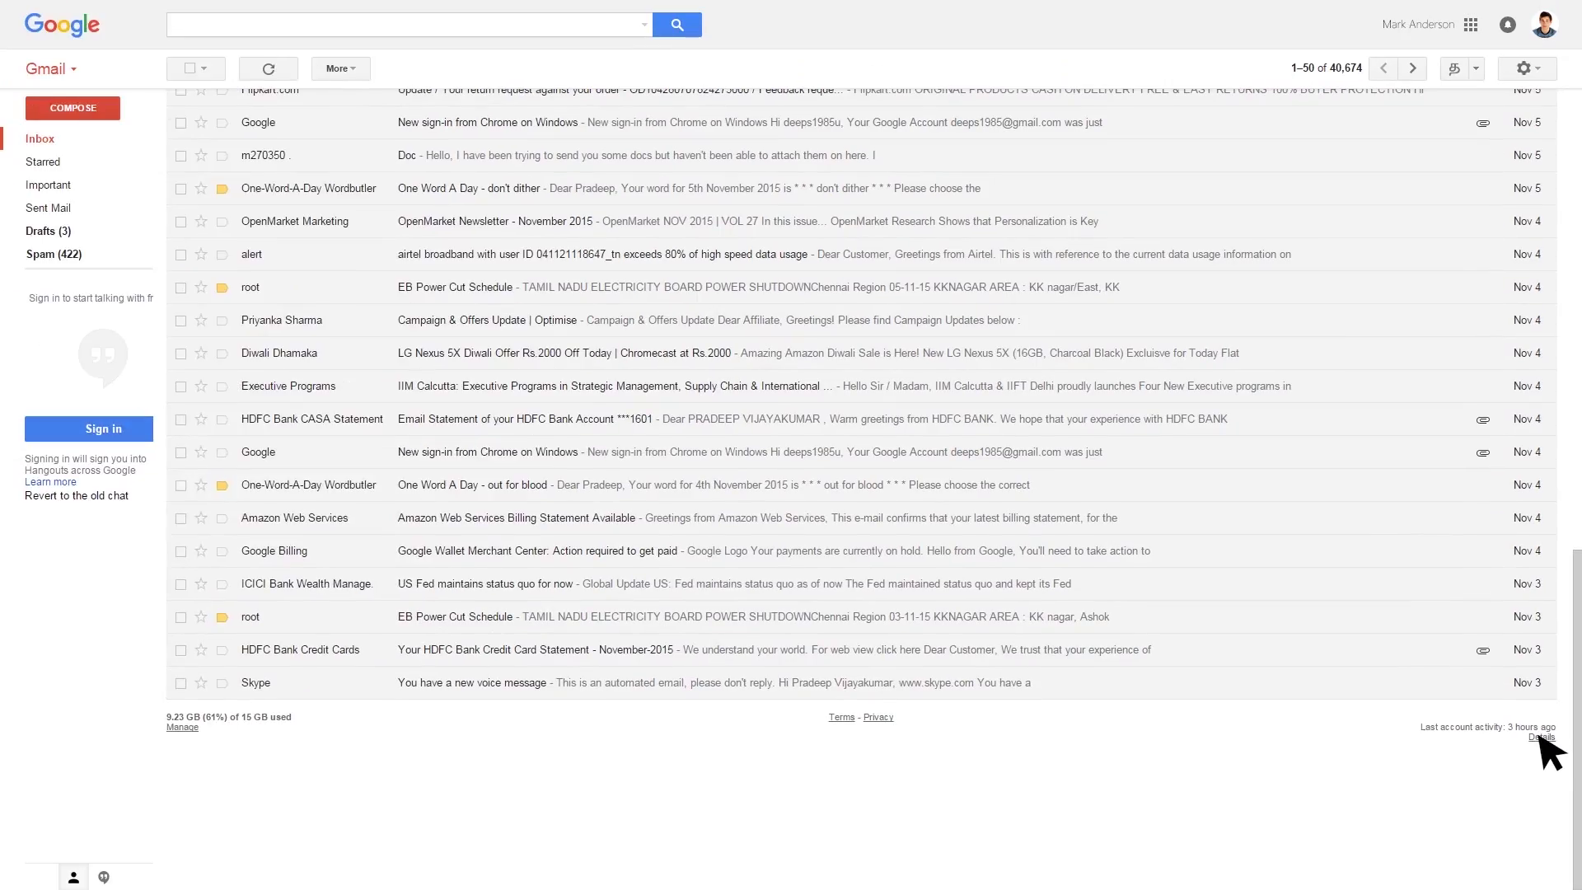
# Step: Check recent sign-in activity, then reach the Password setting under Signing in to Google
pyautogui.click(1540, 733)
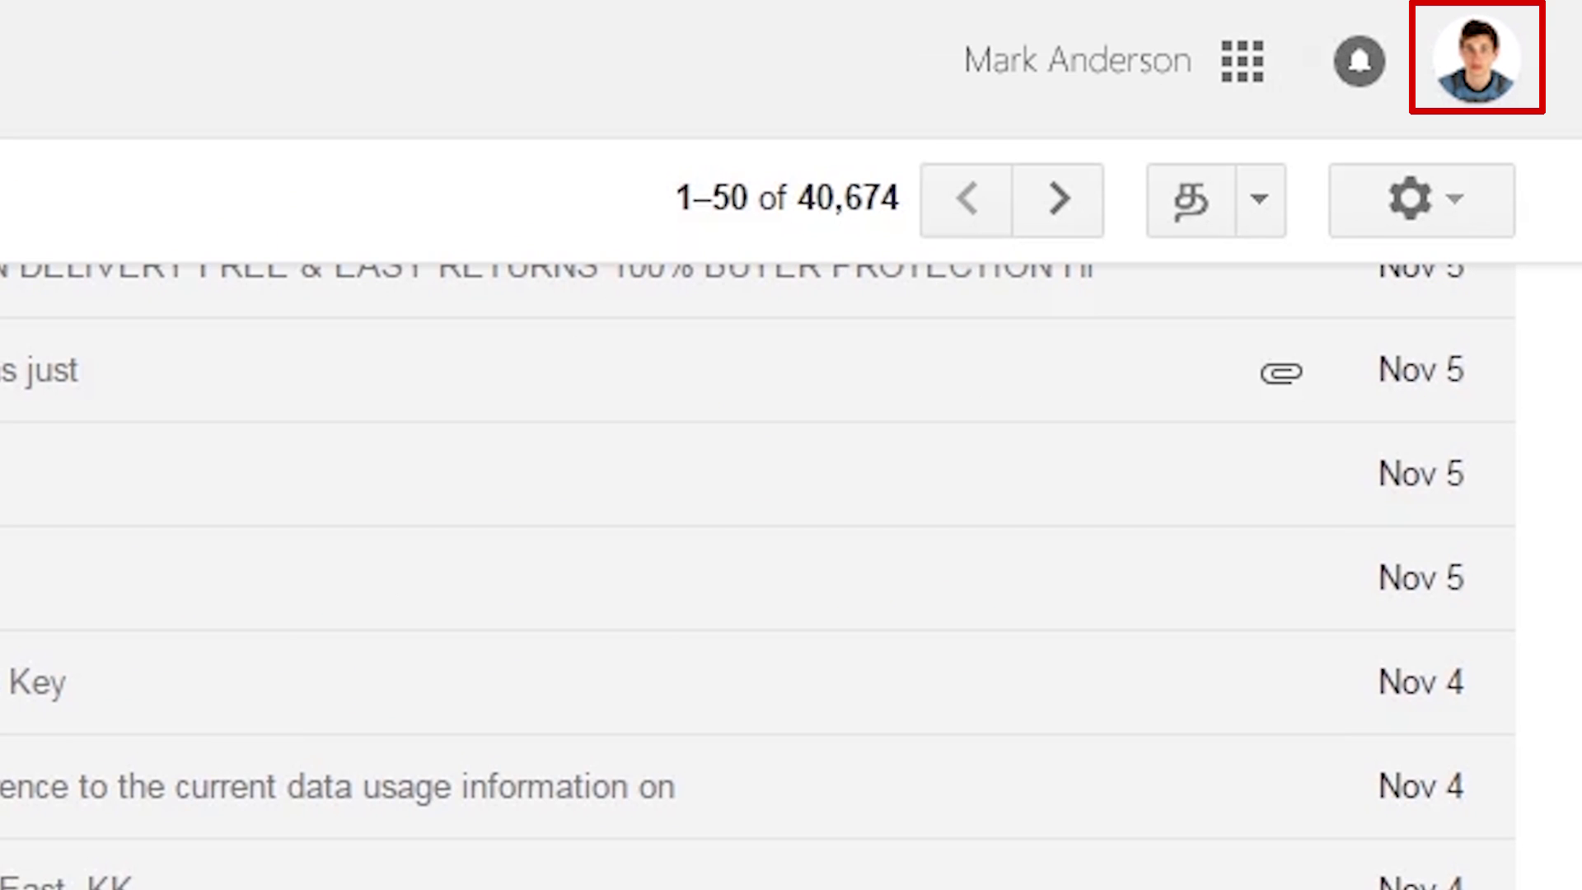
pyautogui.click(1477, 60)
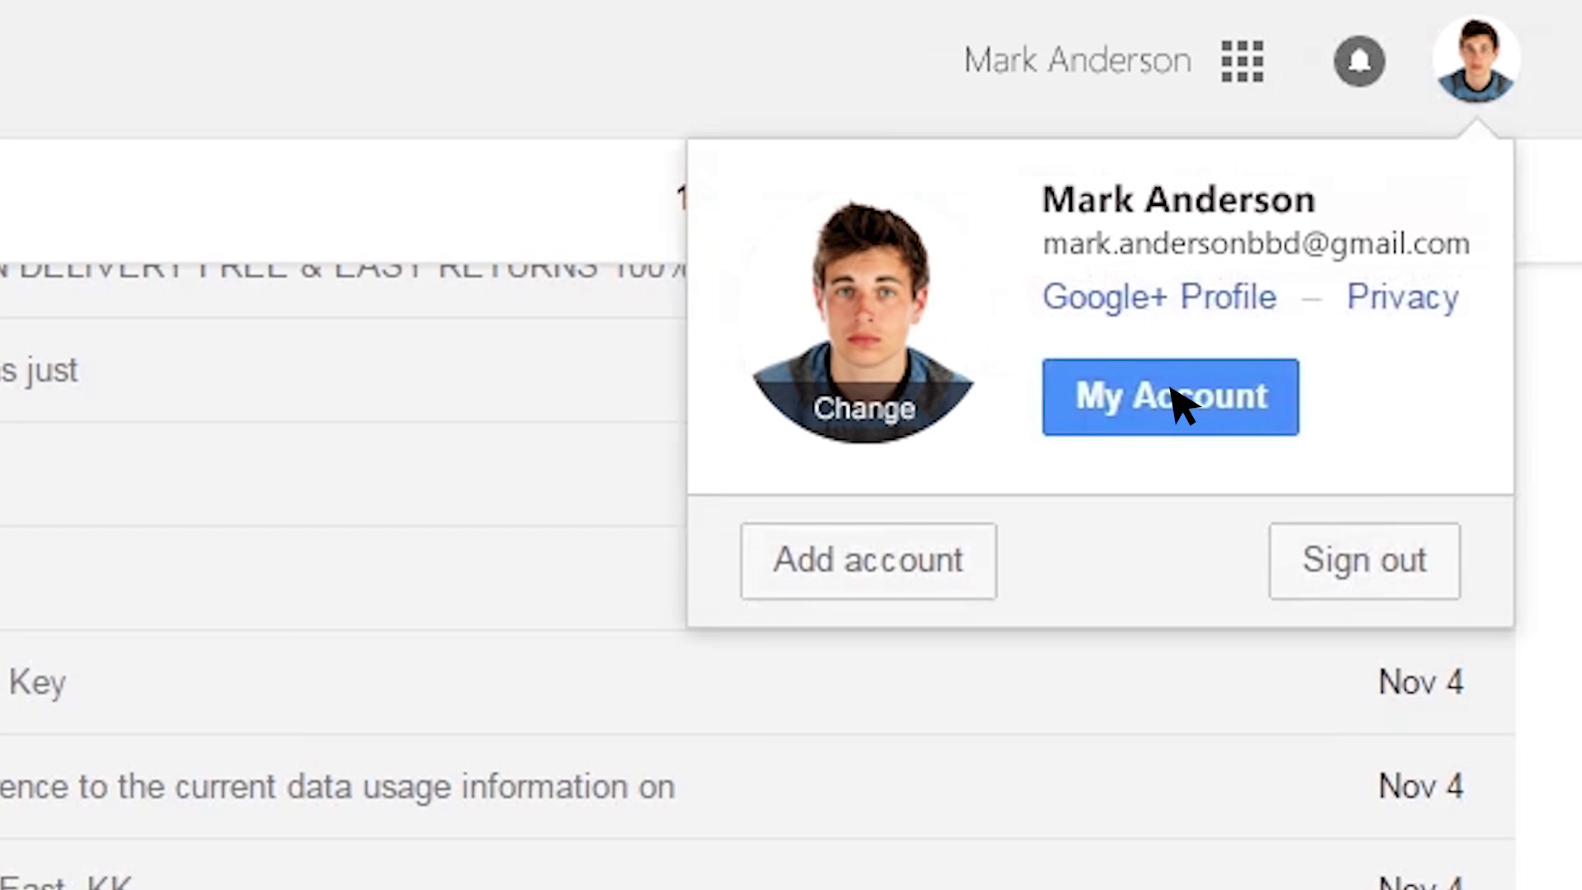
pyautogui.click(1181, 403)
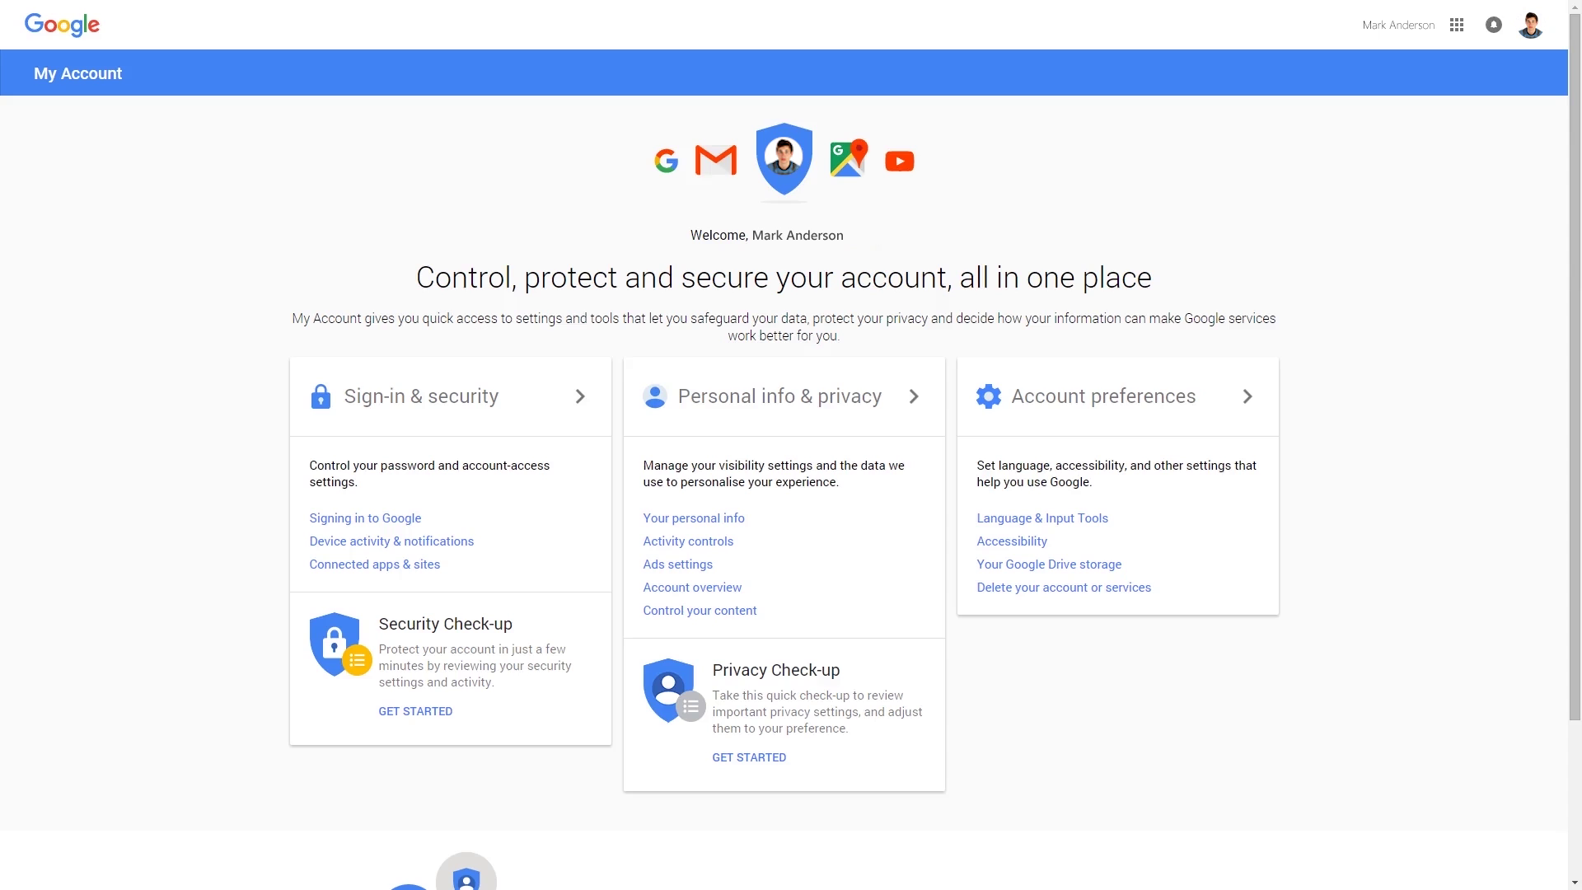
pyautogui.click(377, 520)
pyautogui.click(1074, 335)
pyautogui.write('•••••••••')
# Step: Confirm the current password, enter and confirm a new Strong password, and save it
pyautogui.click(791, 351)
pyautogui.write('•••••••••••••')
pyautogui.press('Tab')
pyautogui.write('••••••••')
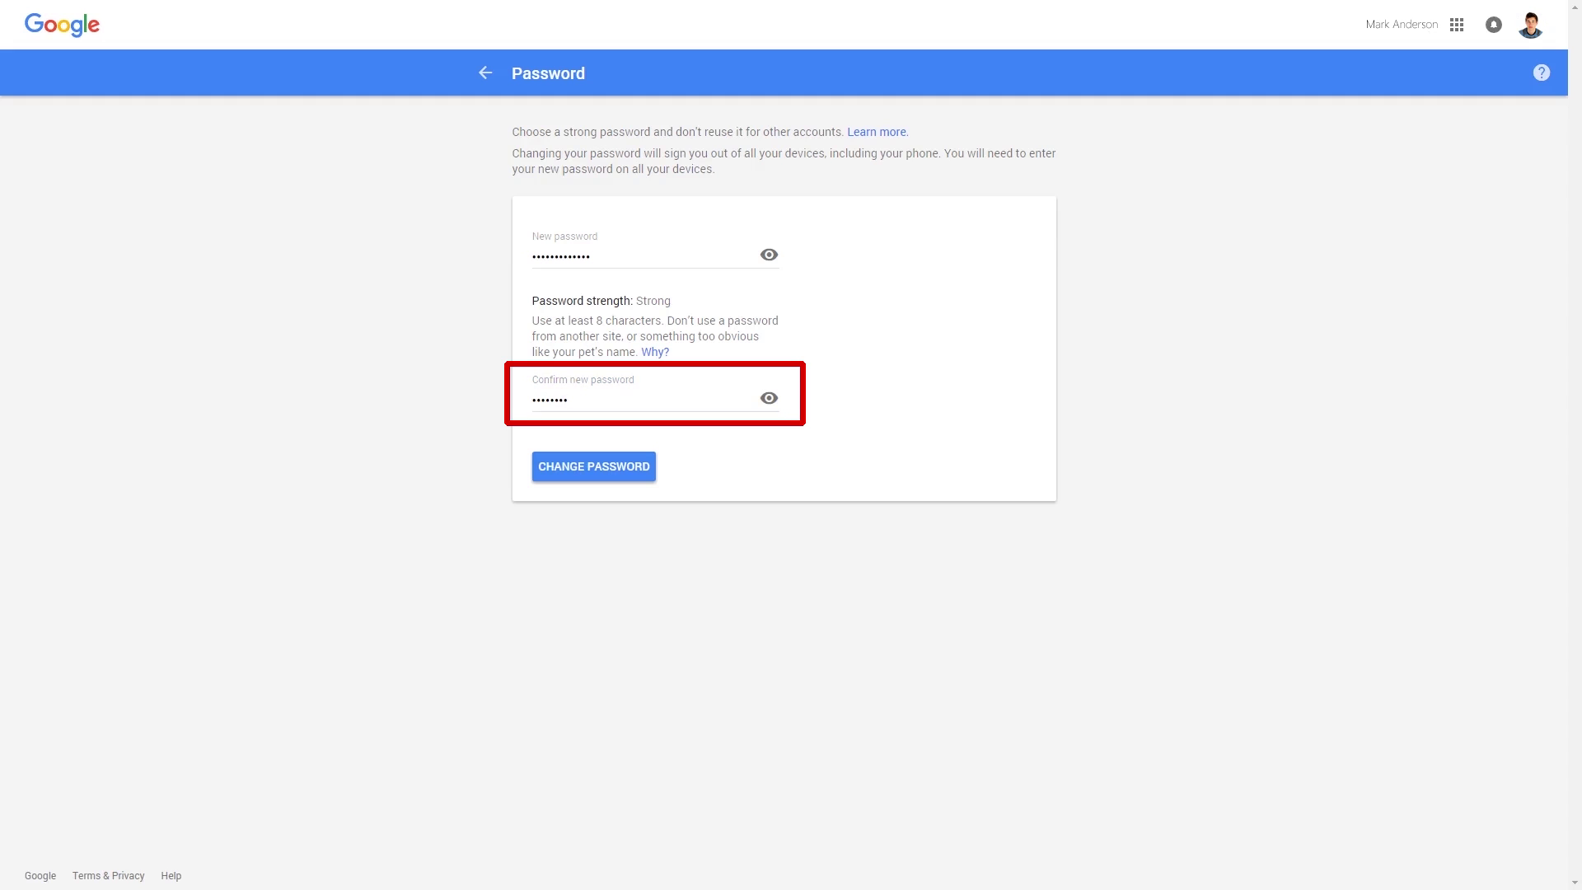
pyautogui.write('•••••')
pyautogui.click(606, 466)
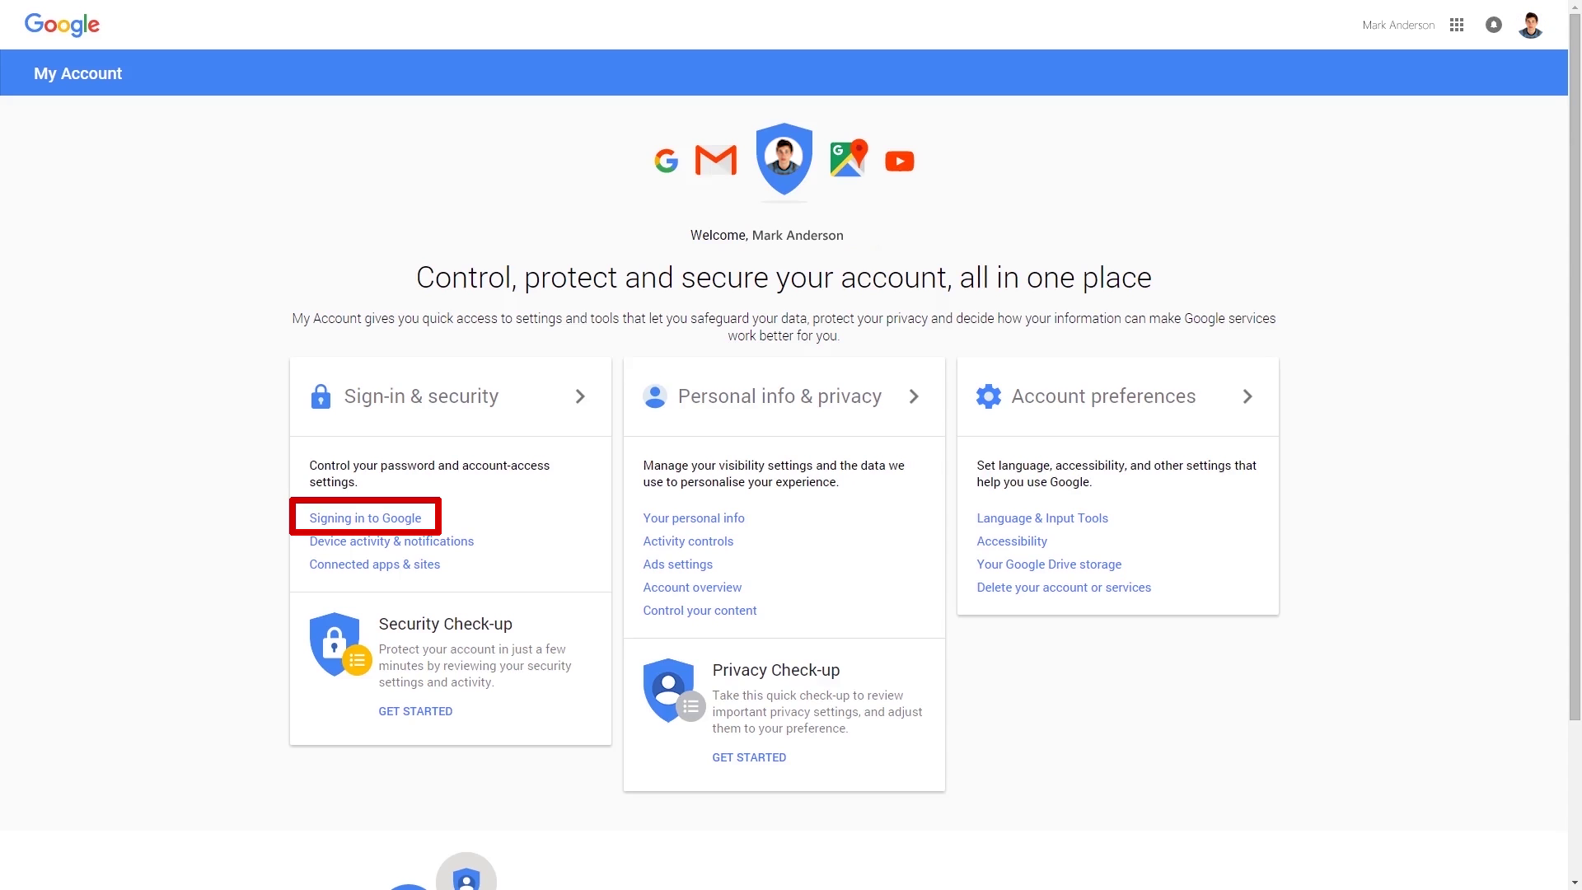
# Step: Review the Signing in to Google security and recovery options, then return to the inbox
pyautogui.click(367, 518)
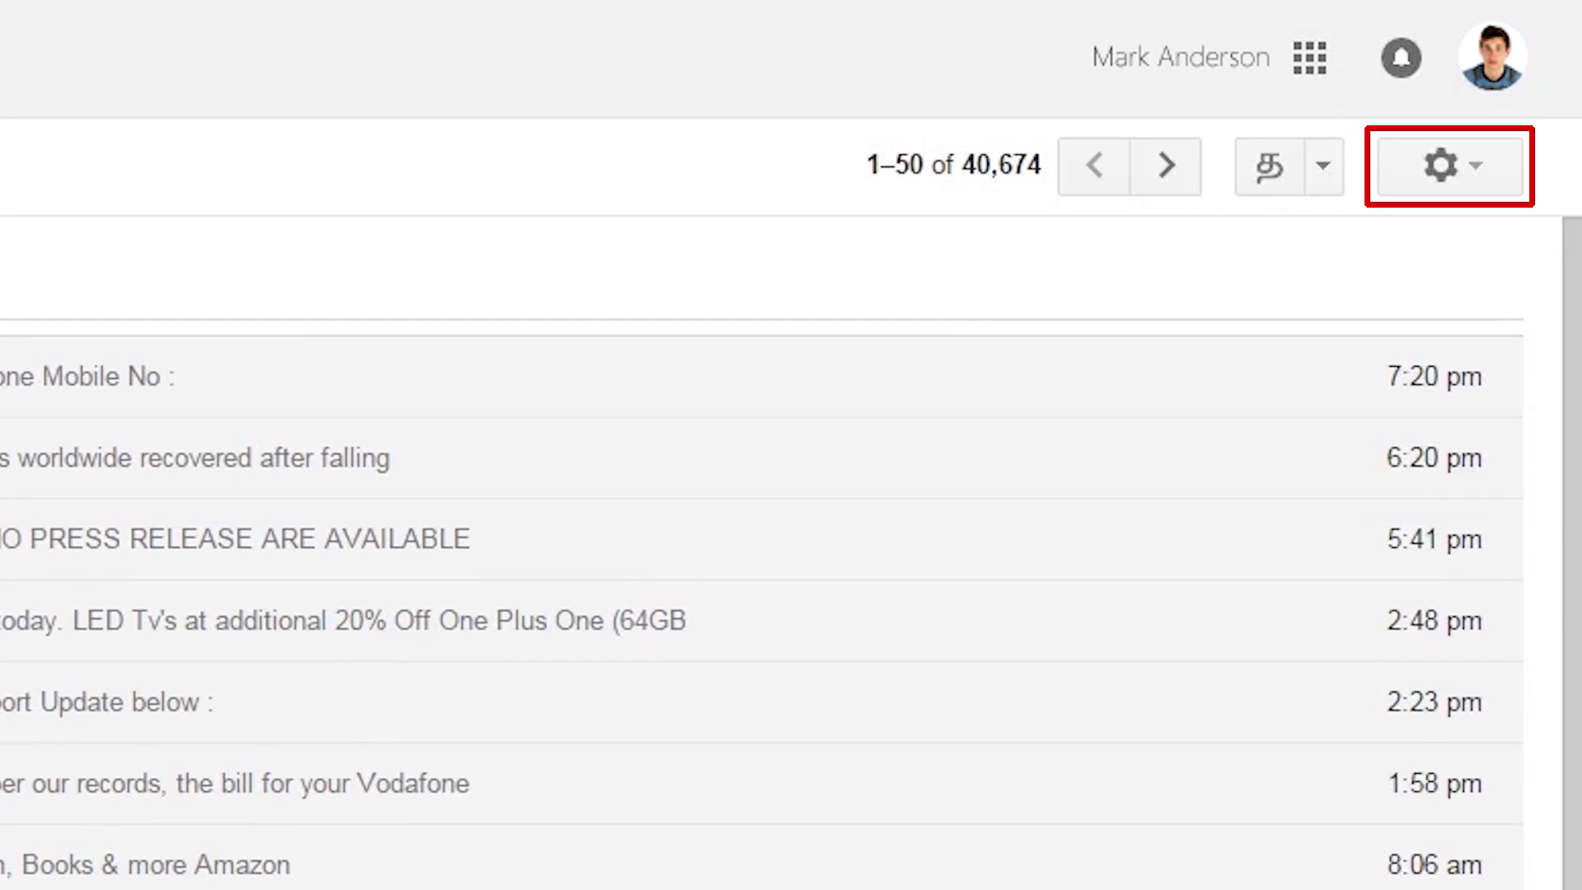
# Step: Review Gmail's General settings including signature and vacation responder, then show Accounts and Import
pyautogui.click(1483, 173)
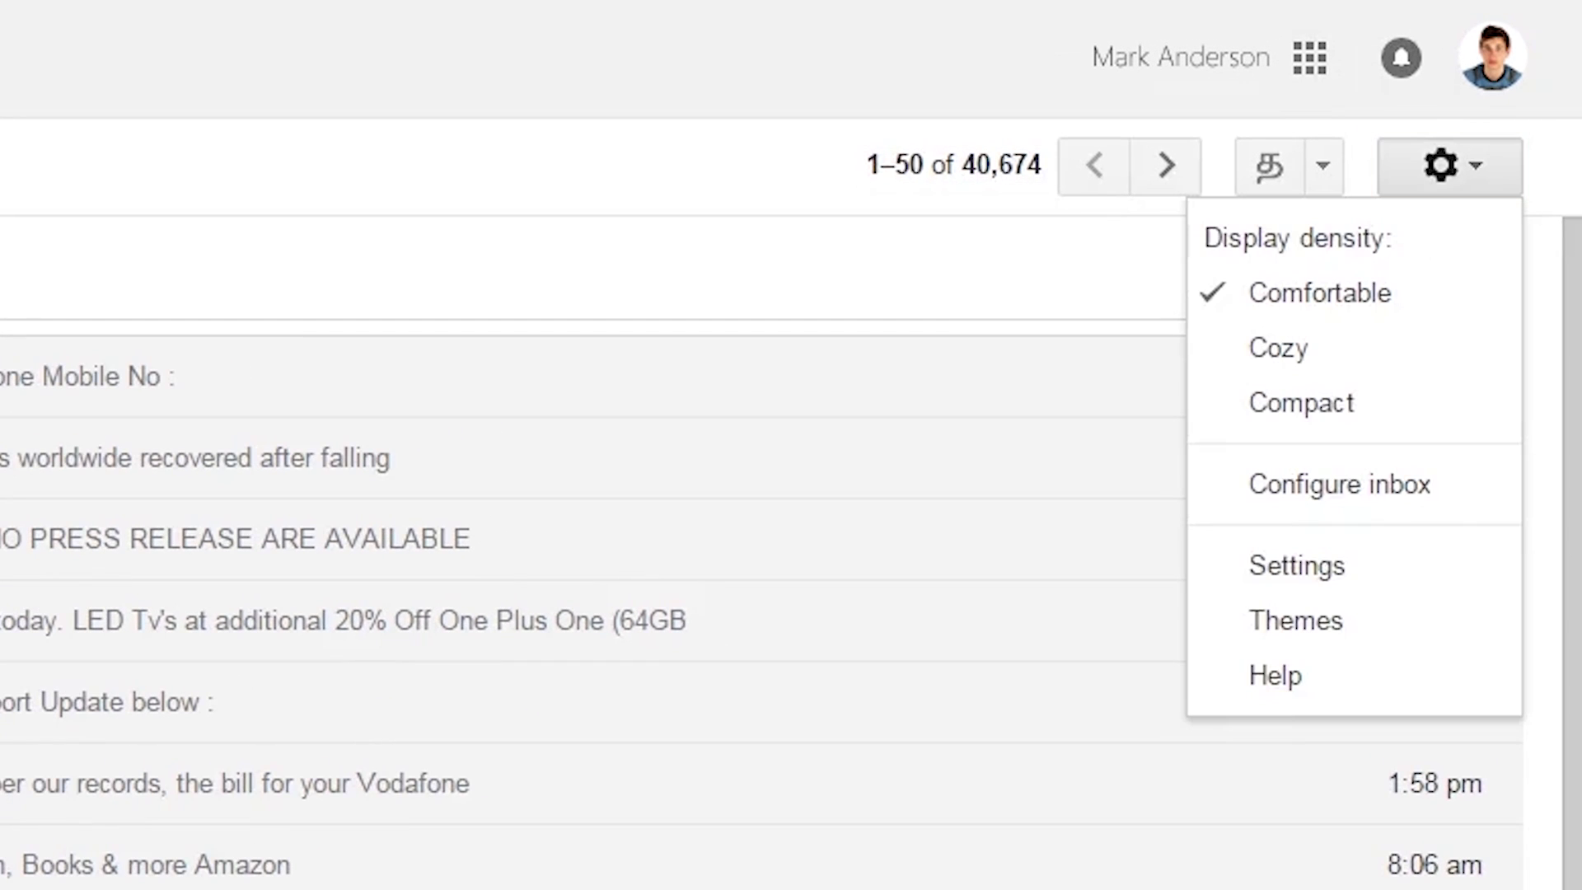
pyautogui.click(1297, 564)
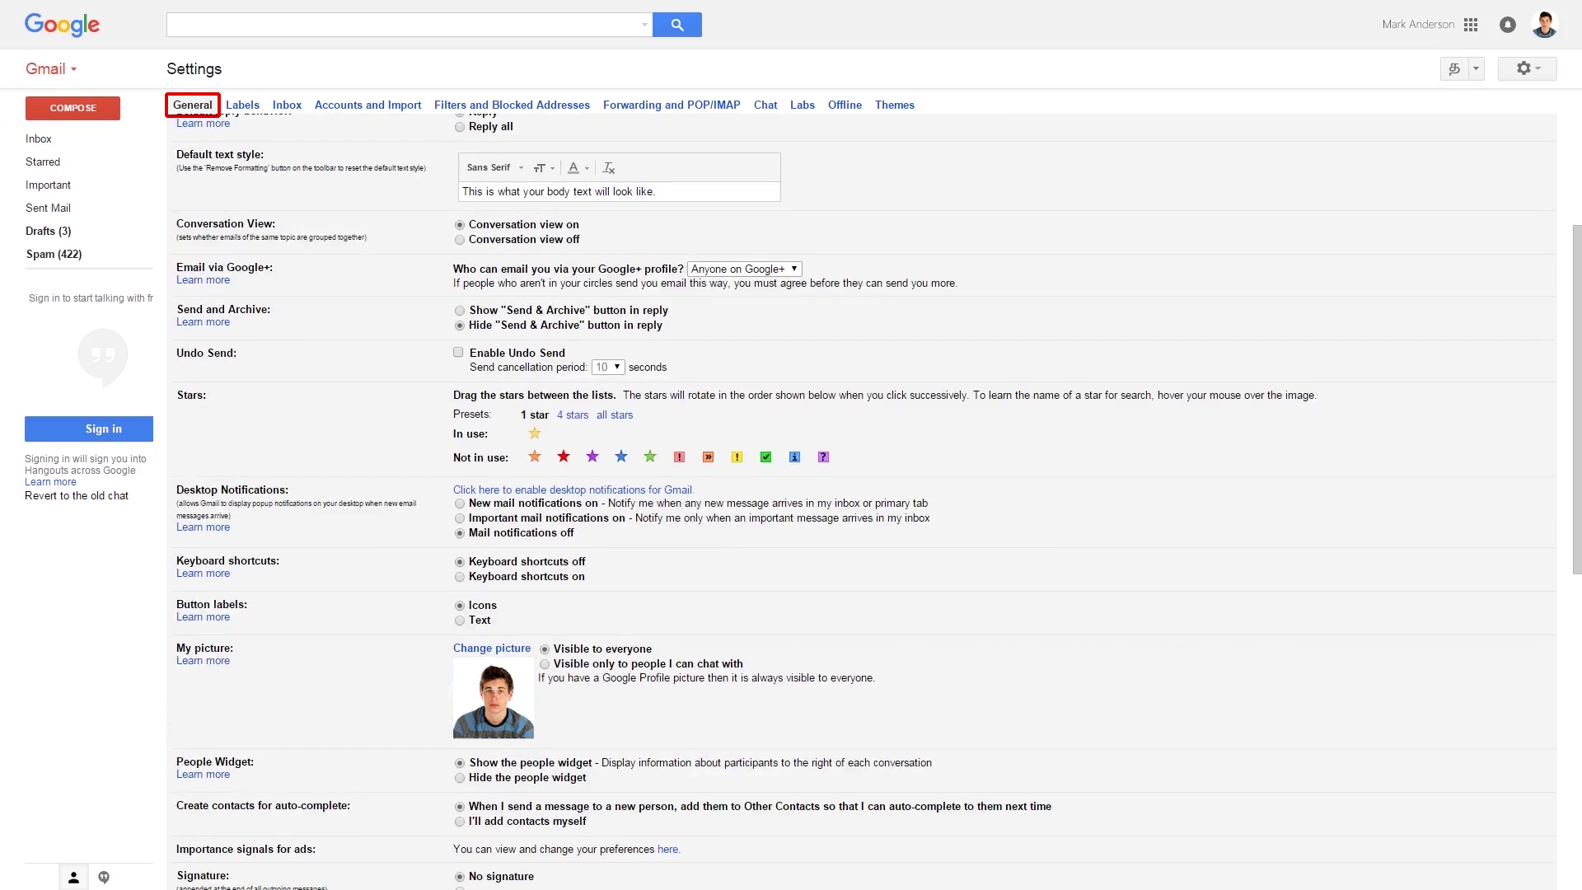
pyautogui.scroll(-5, 791, 495)
pyautogui.scroll(-5, 792, 495)
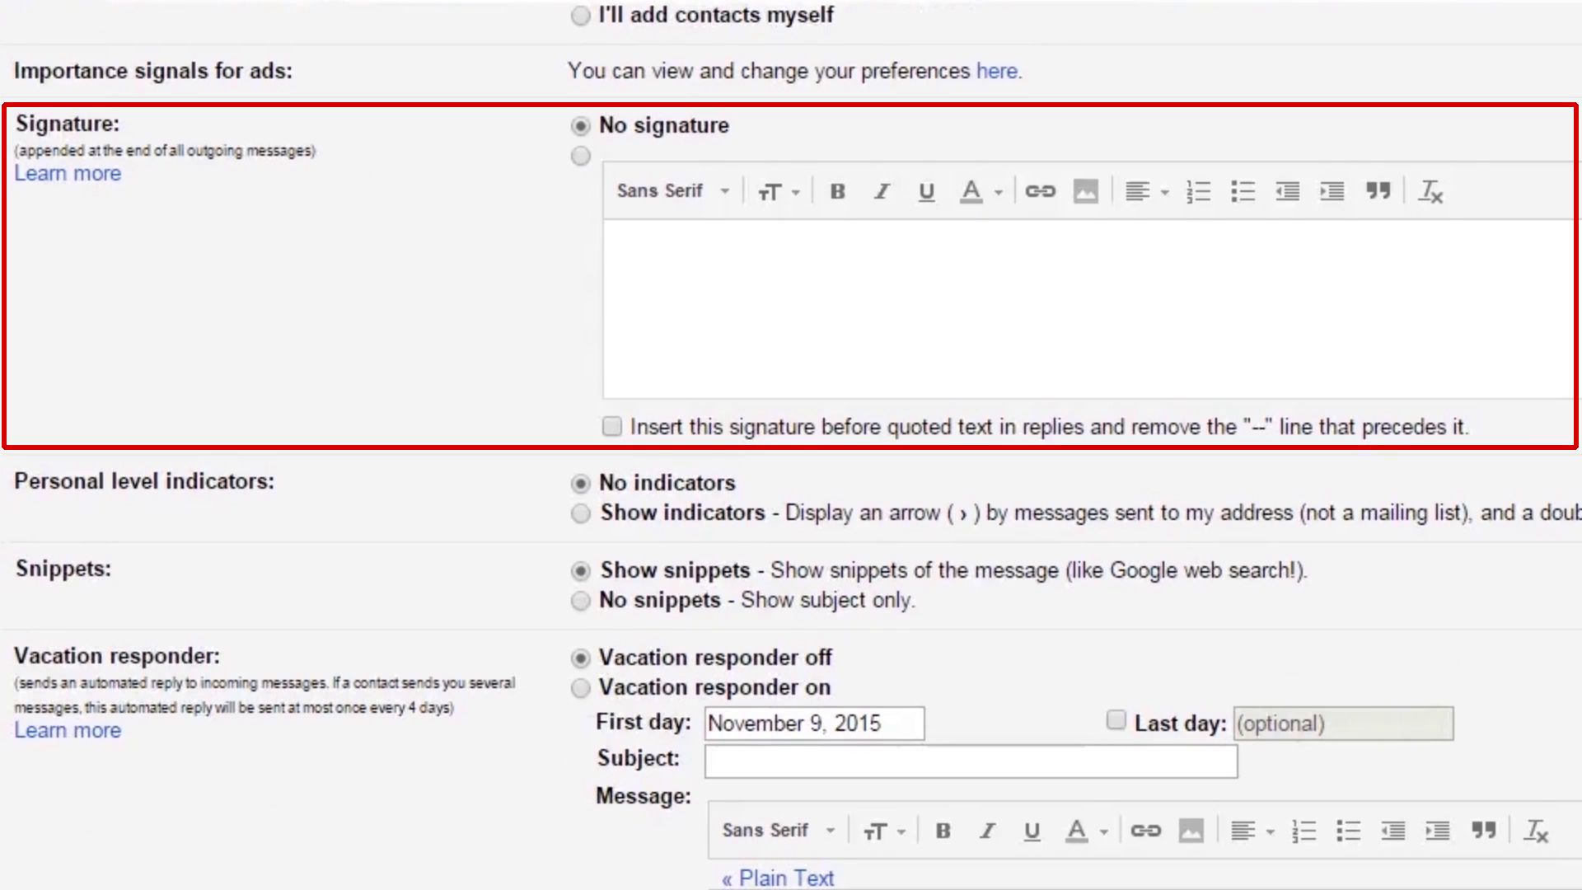
pyautogui.scroll(-5, 791, 495)
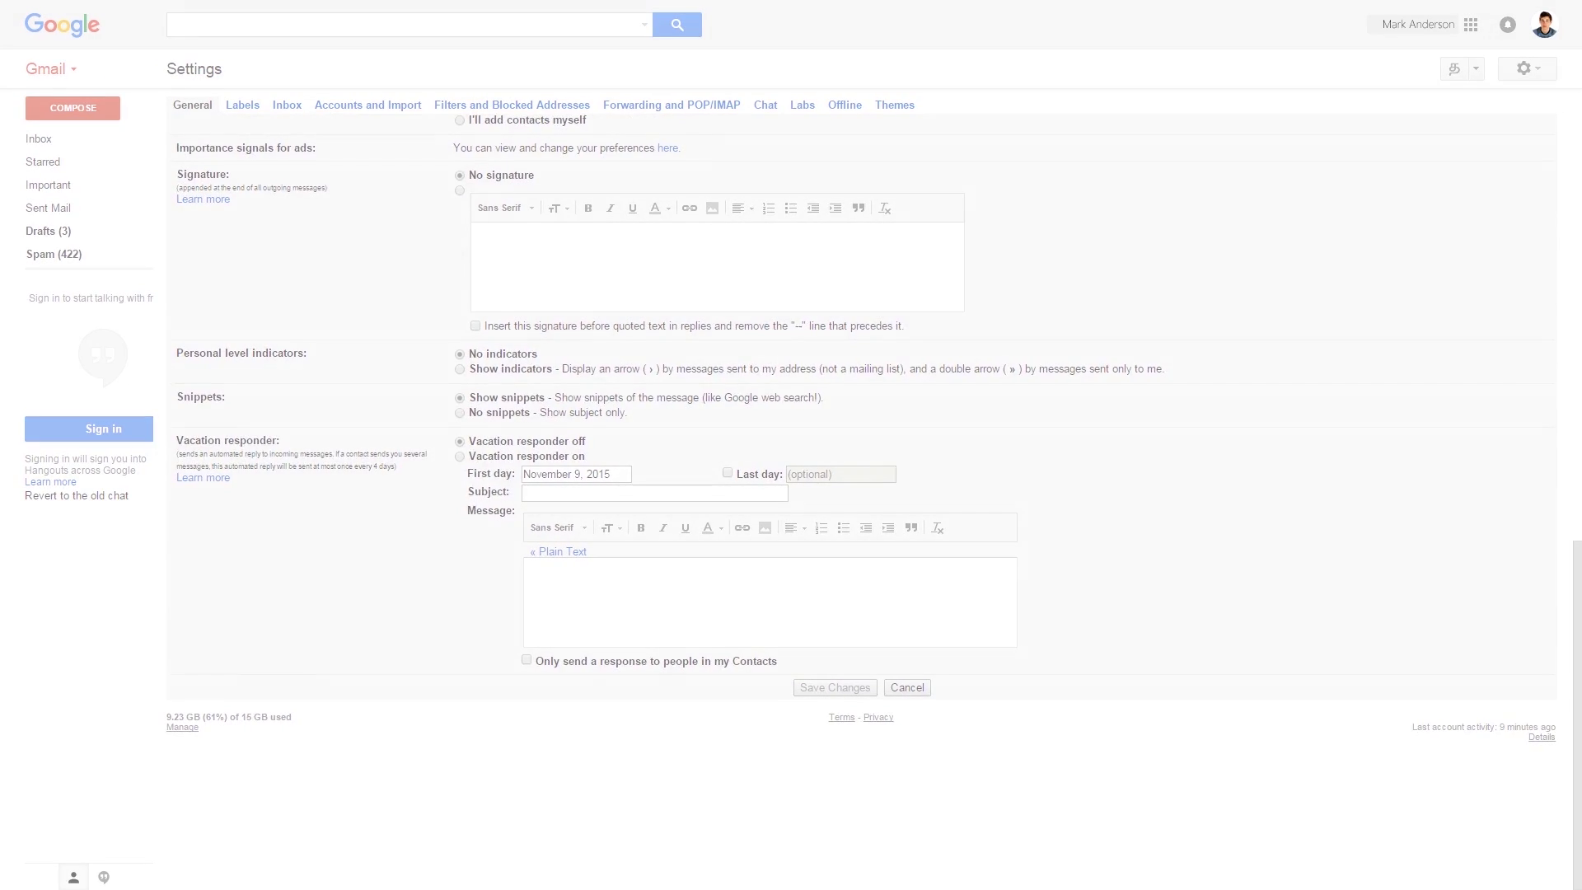
pyautogui.click(367, 104)
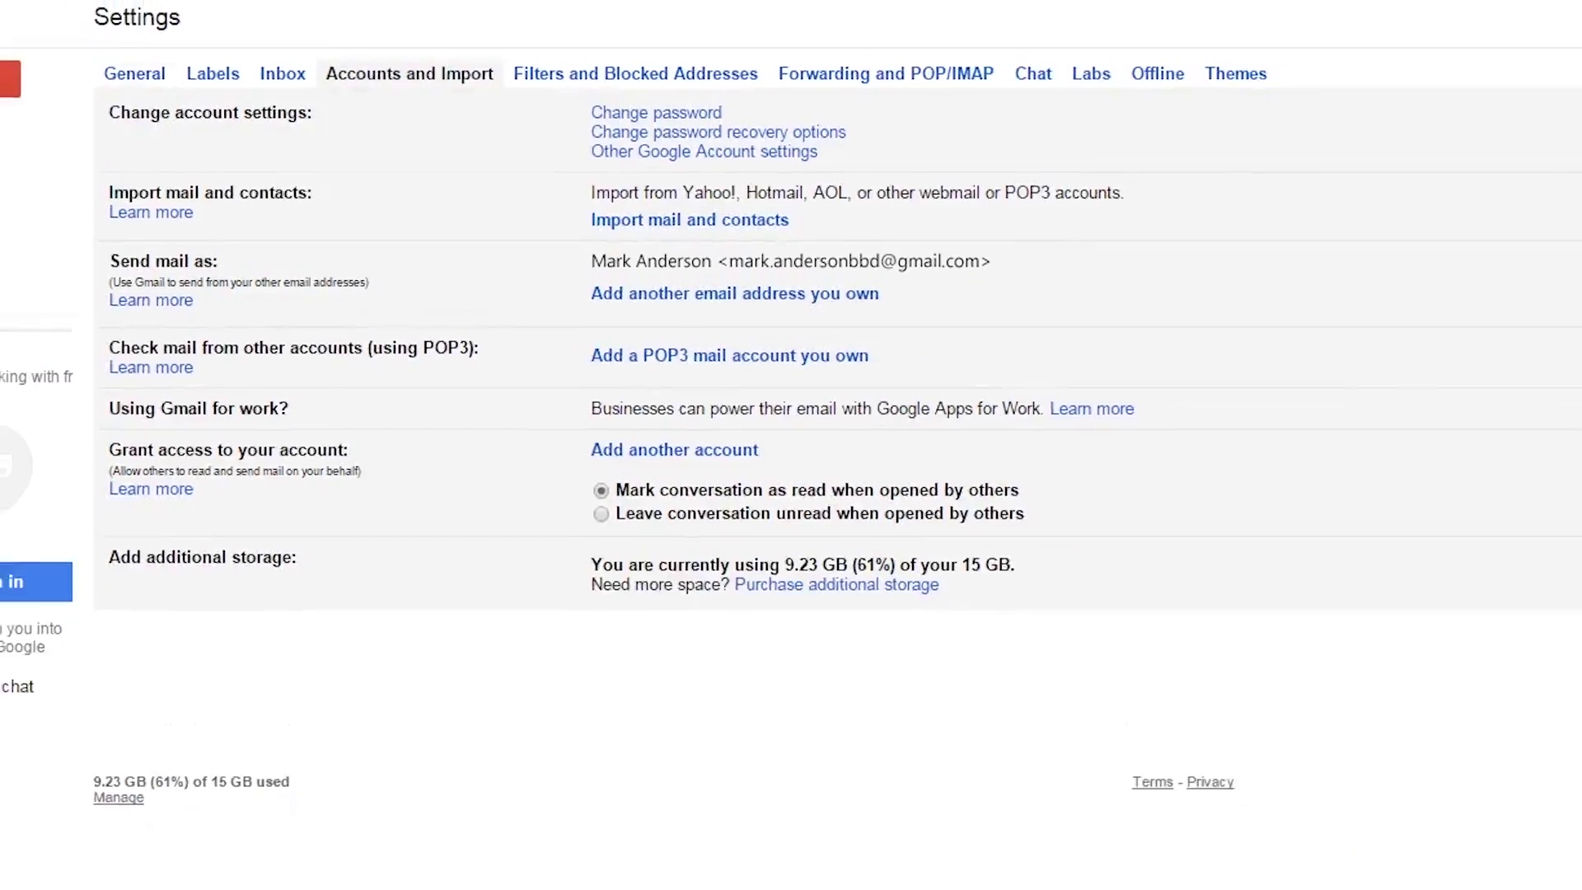
# Step: Review the Filters and Blocked Addresses list, then show the Forwarding and POP/IMAP settings
pyautogui.click(510, 104)
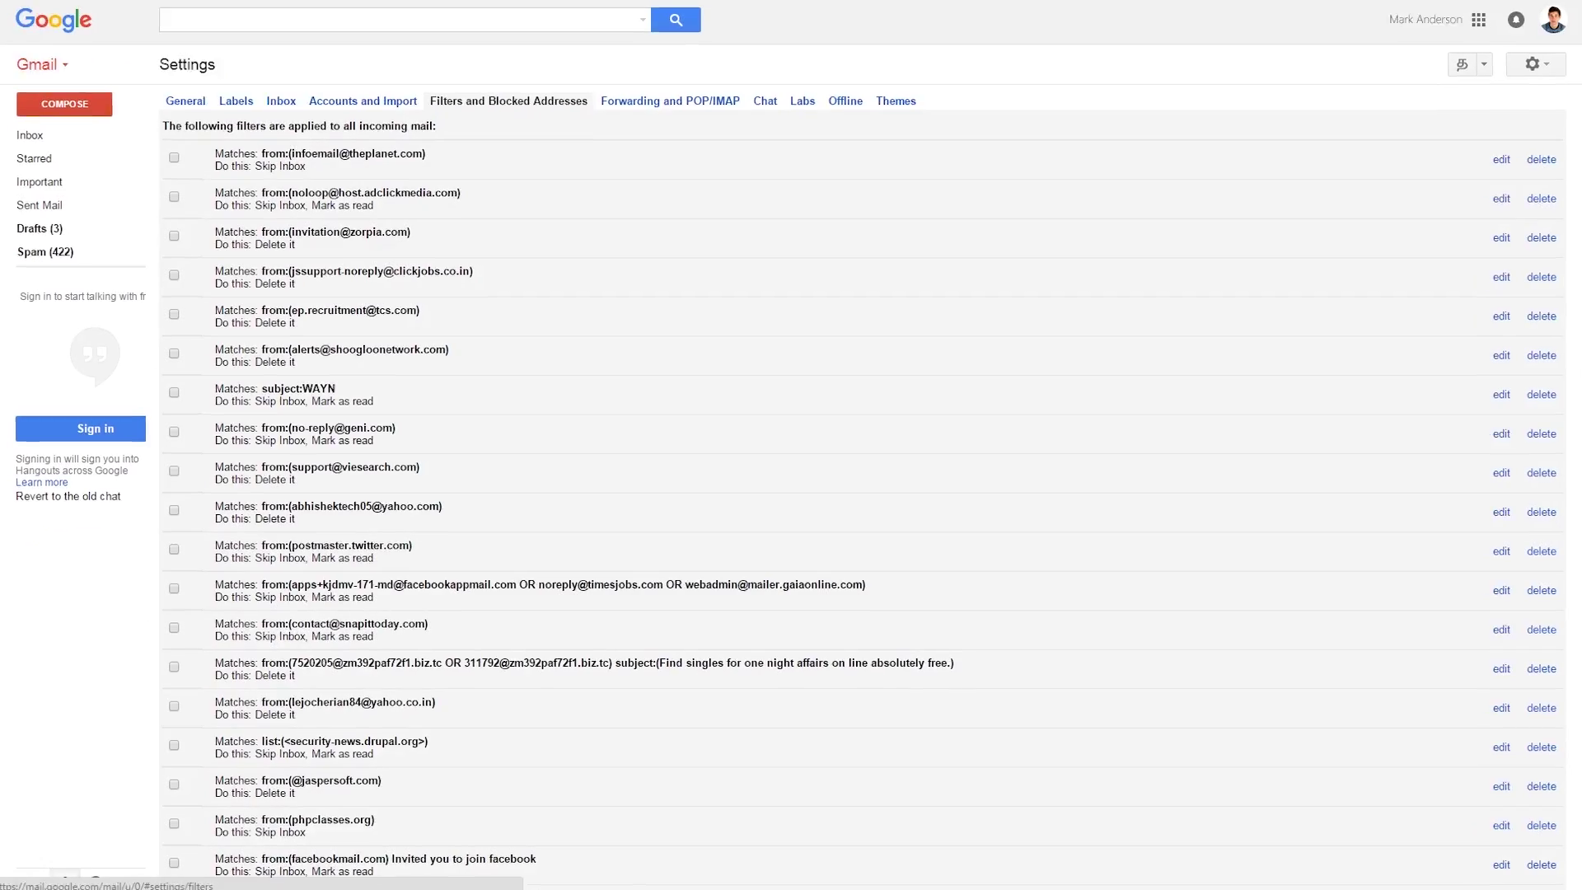
pyautogui.scroll(-5, 791, 494)
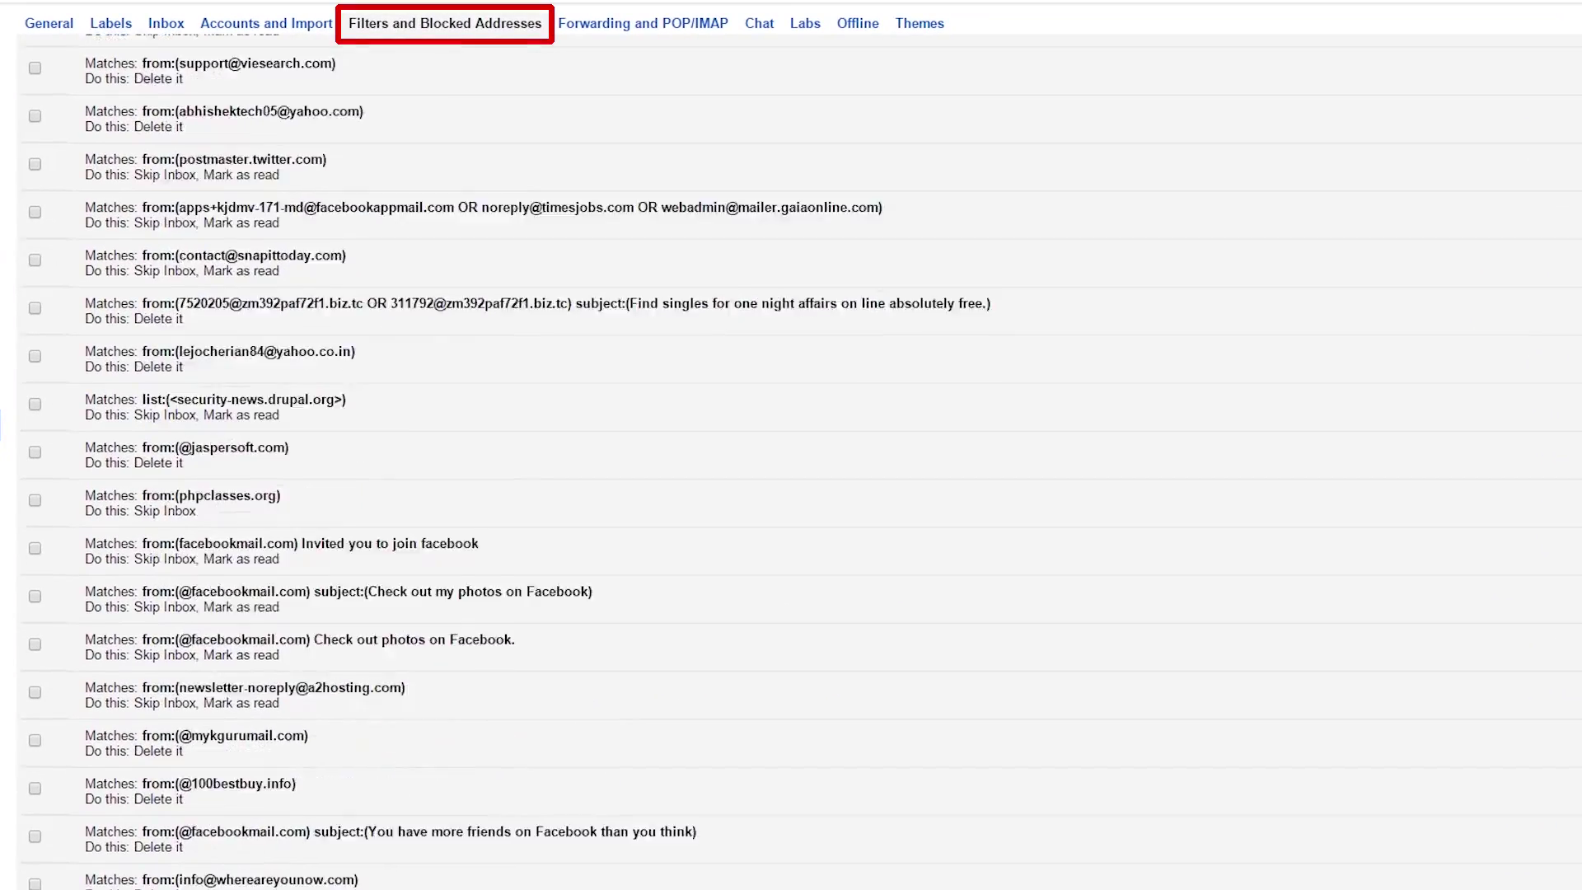
pyautogui.scroll(-4, 791, 495)
pyautogui.scroll(-4, 791, 496)
pyautogui.scroll(-3, 791, 495)
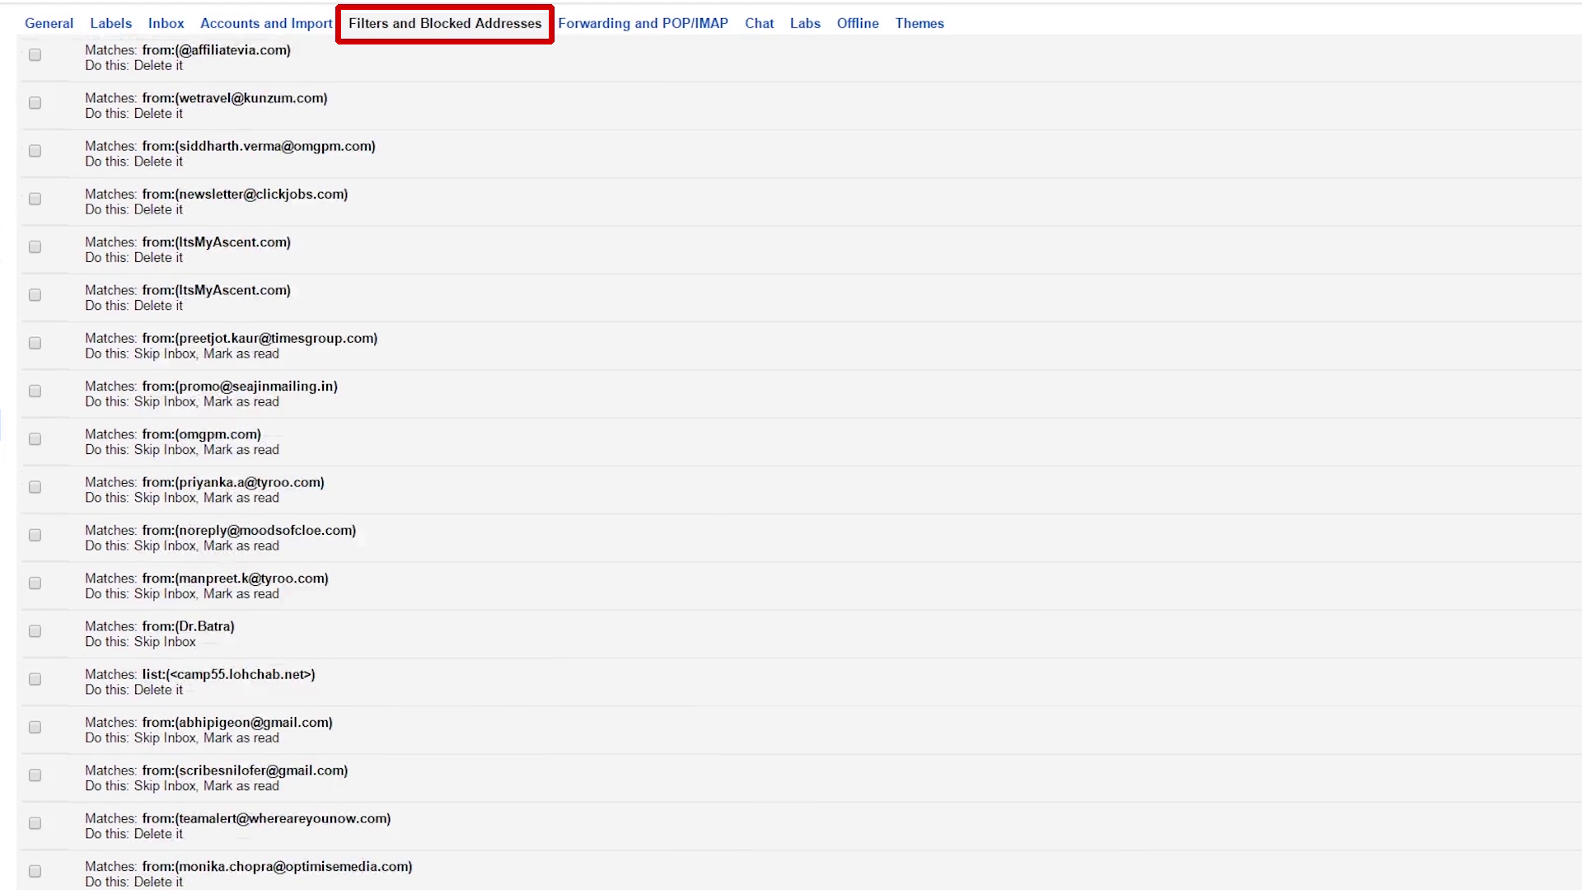
pyautogui.scroll(-3, 791, 494)
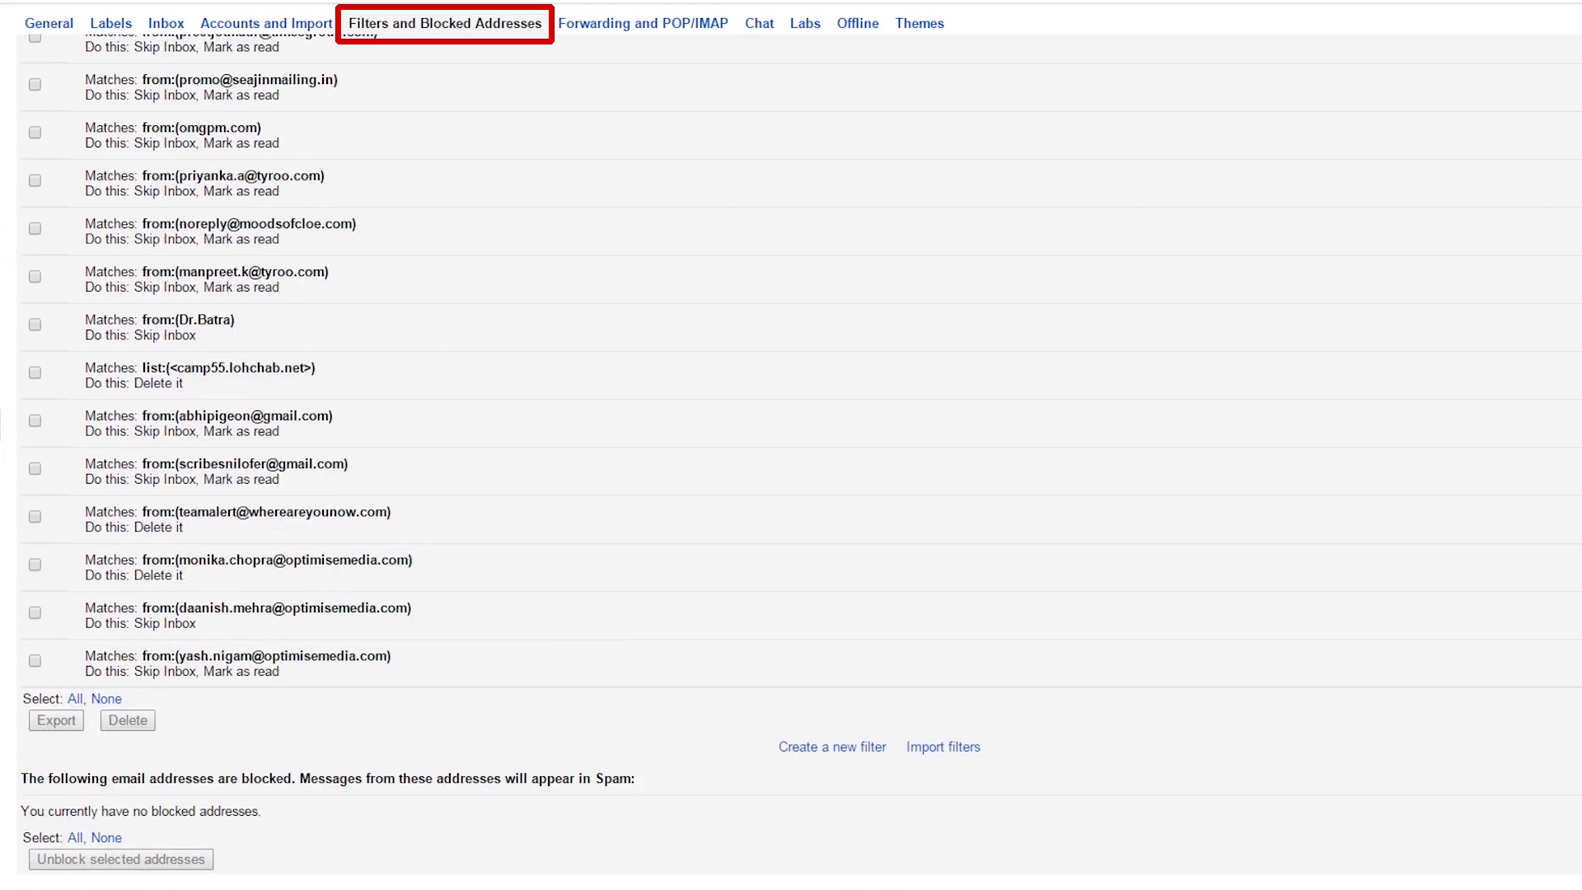
pyautogui.scroll(-3, 791, 494)
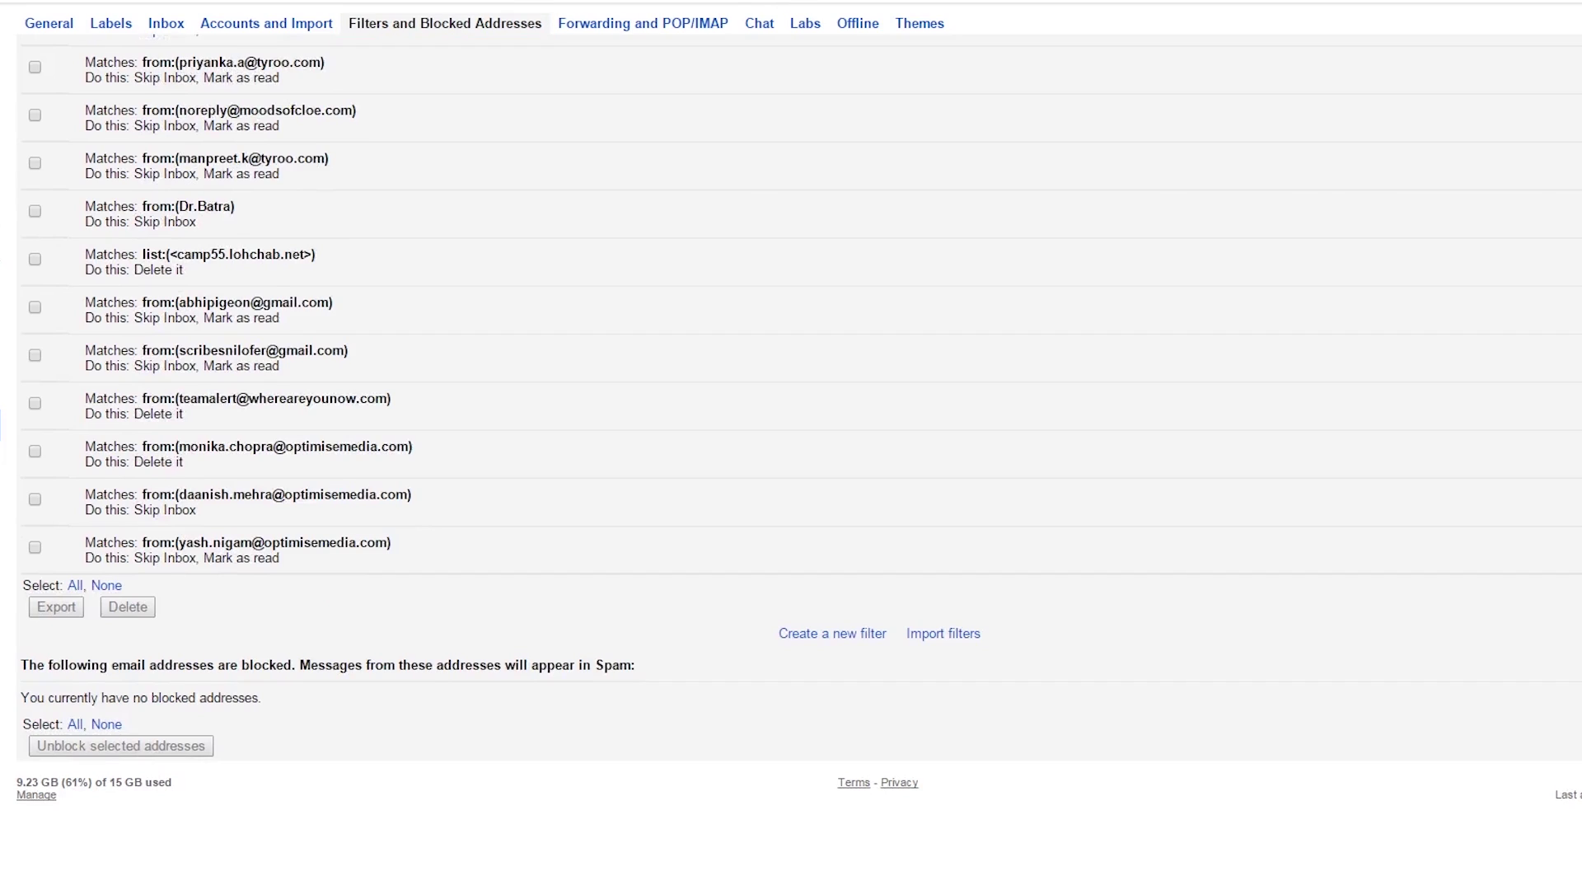
pyautogui.scroll(6, 791, 495)
pyautogui.scroll(3, 792, 494)
pyautogui.scroll(3, 791, 495)
pyautogui.scroll(4, 791, 494)
pyautogui.scroll(3, 791, 495)
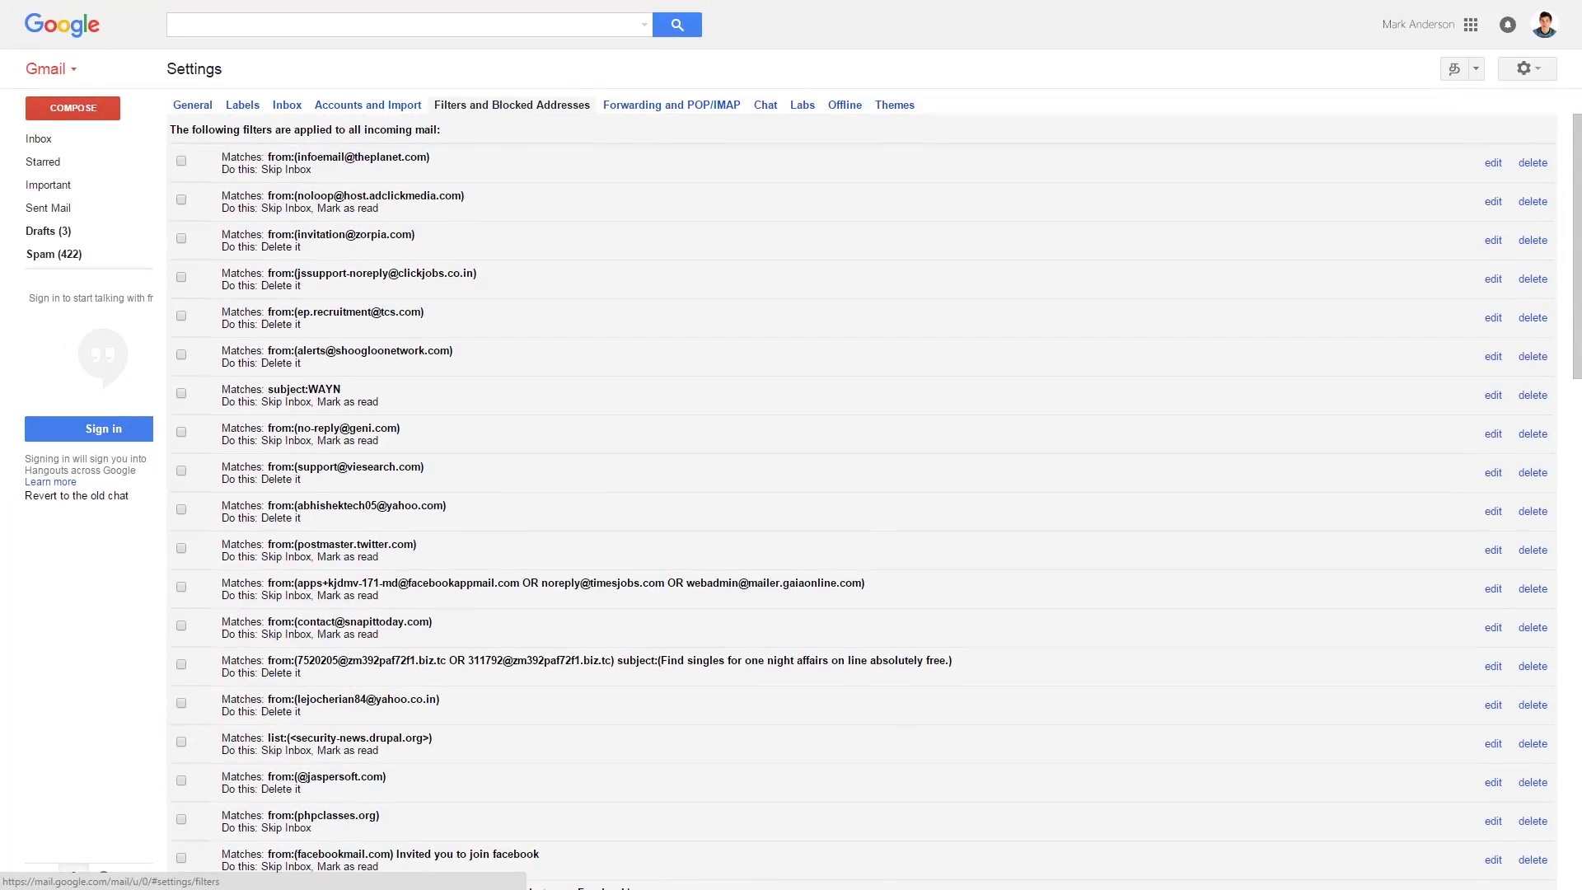
pyautogui.click(671, 104)
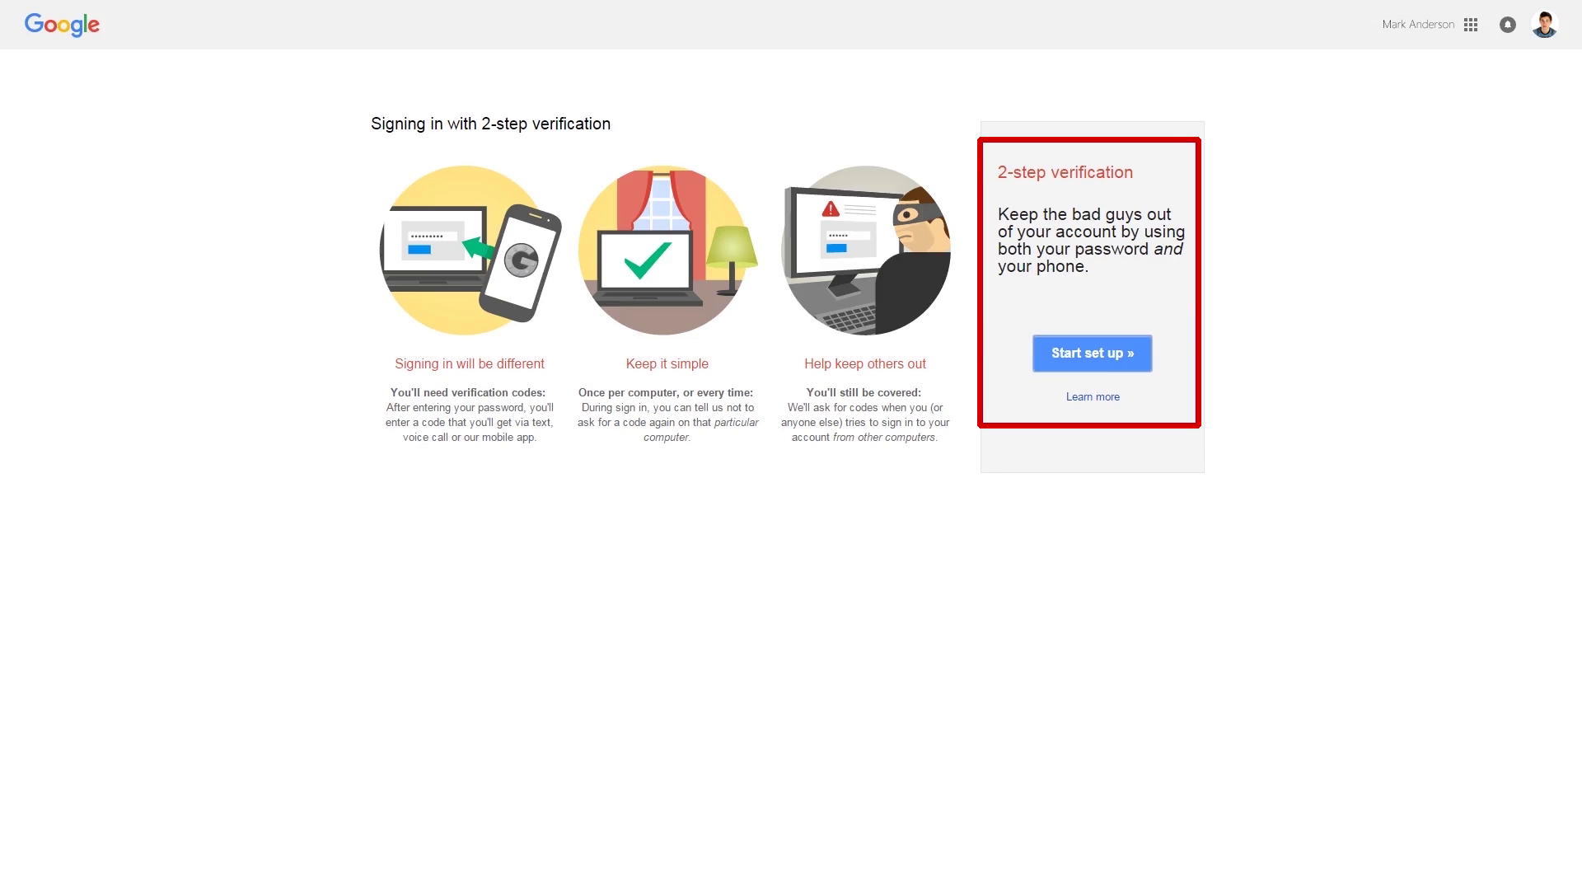
# Step: Start 2-step verification setup, enter the texted 6-digit code, and remember this computer
pyautogui.click(1099, 359)
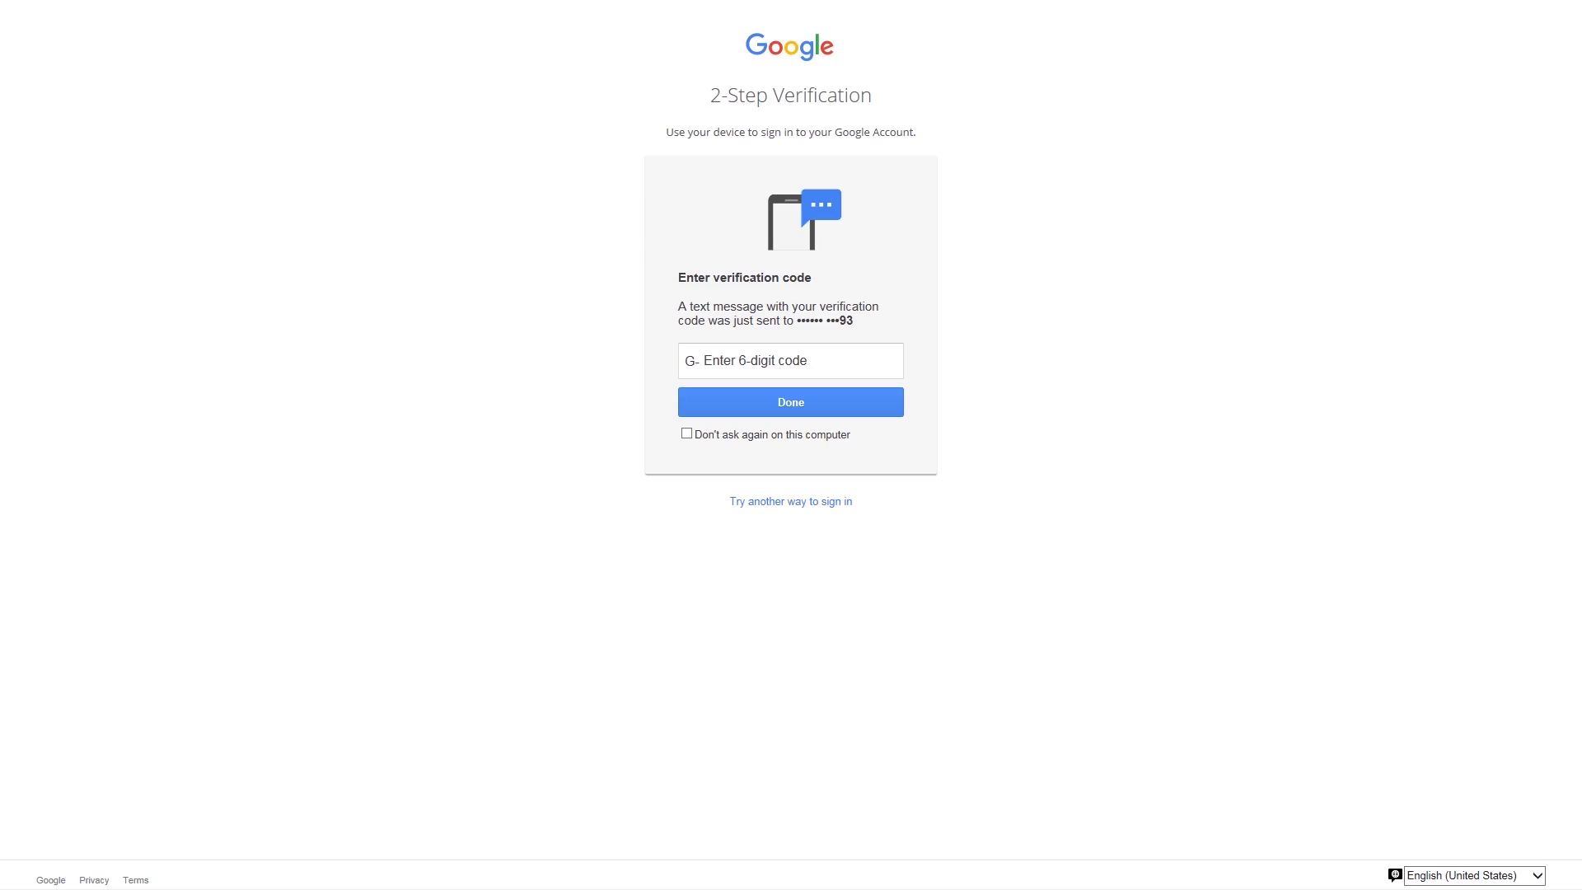
pyautogui.click(791, 359)
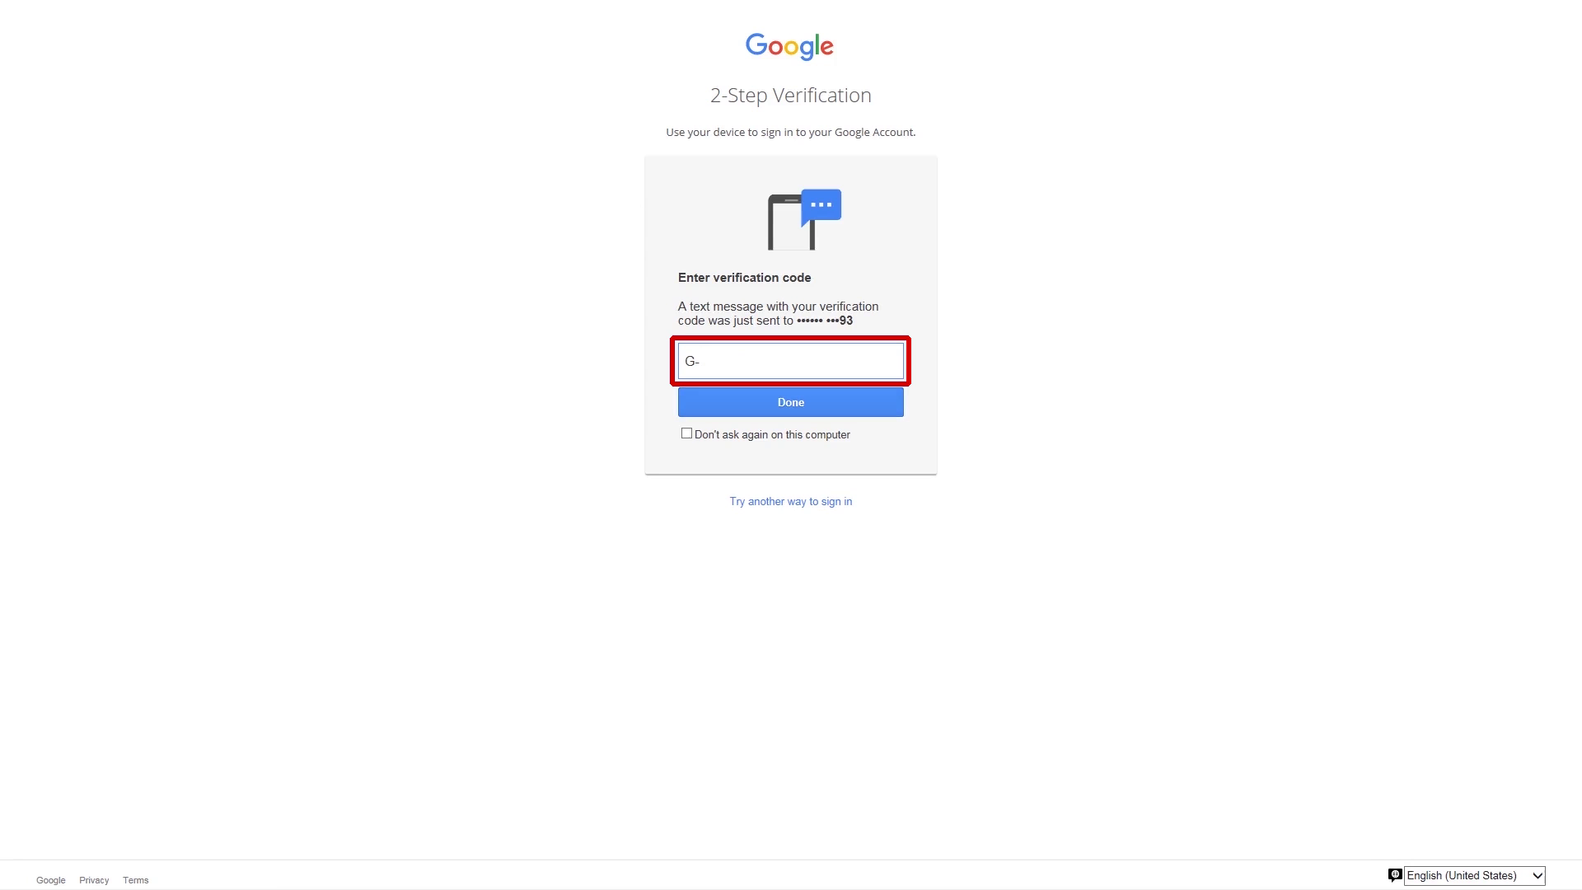
pyautogui.click(685, 435)
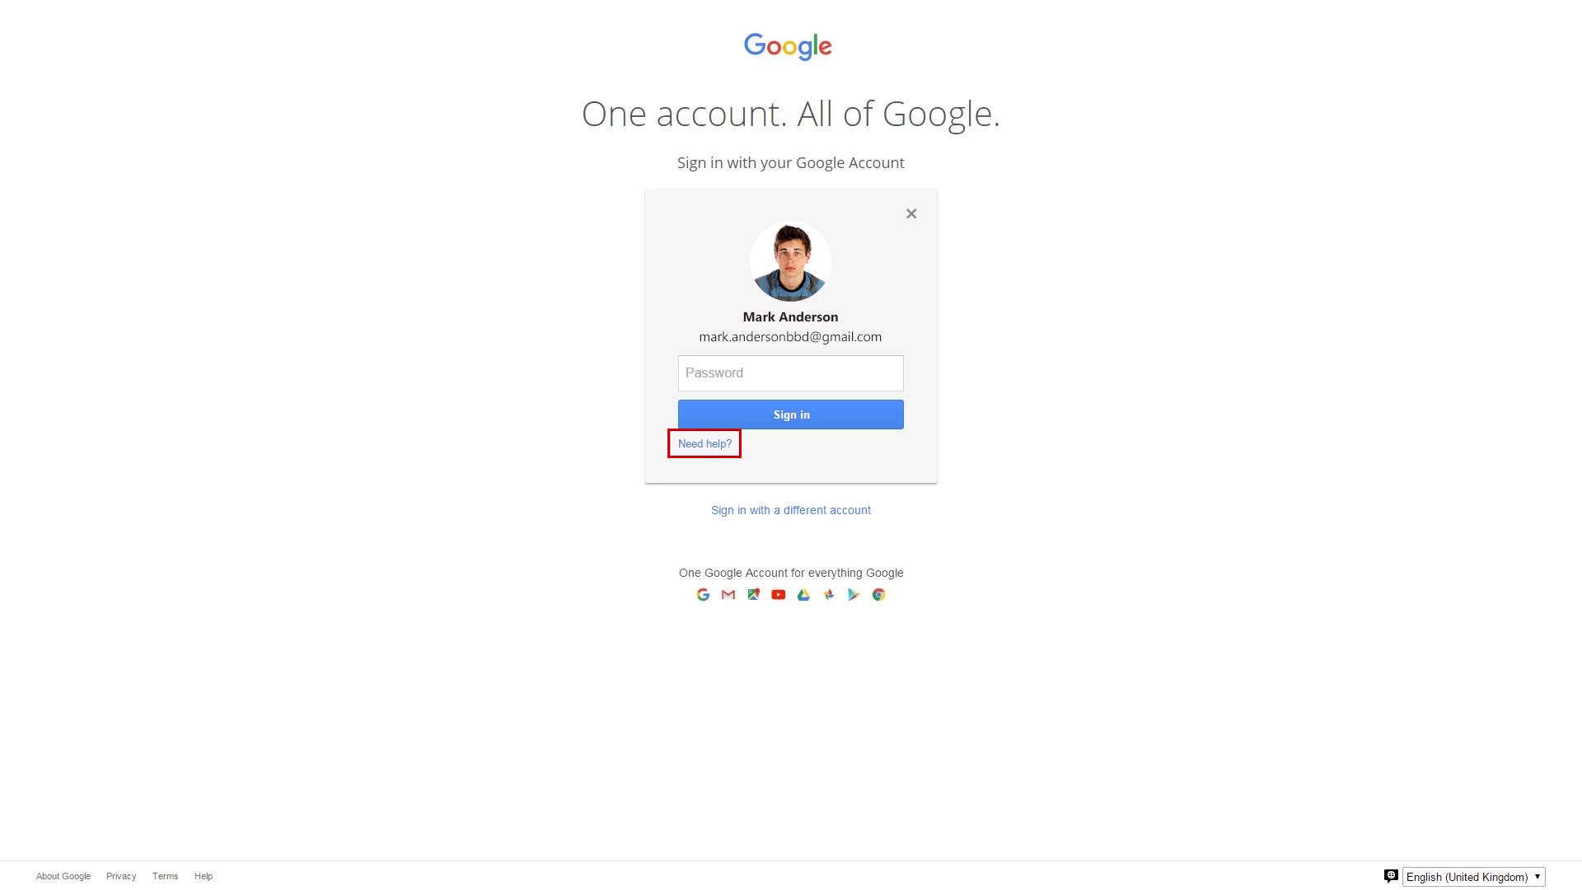
# Step: Use Need help? and choose I'm having other problems signing in for the account's email
pyautogui.click(705, 442)
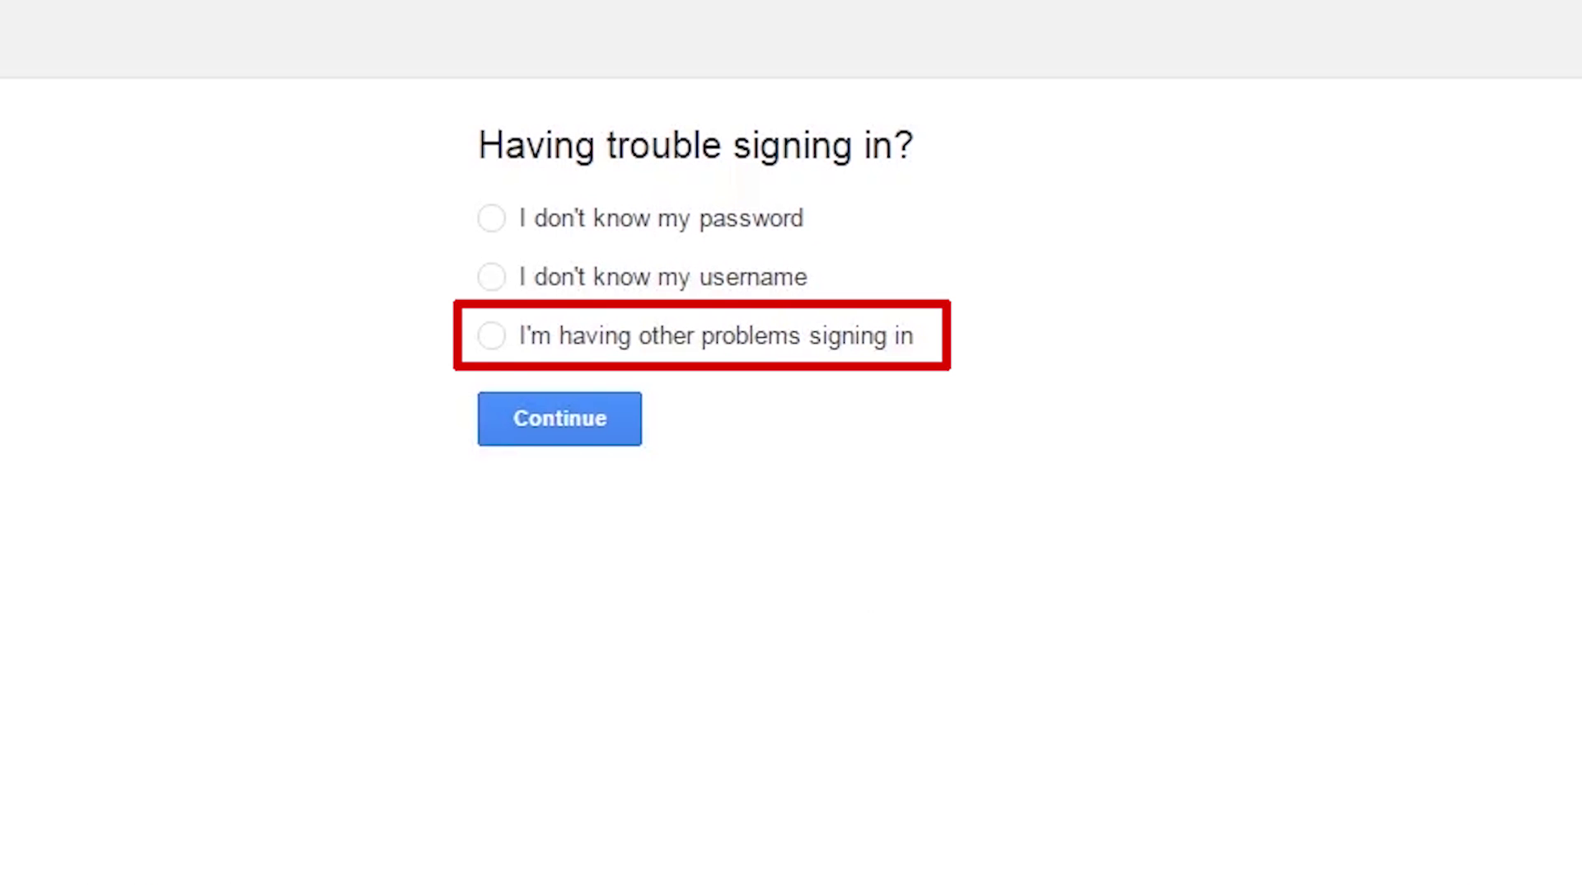
pyautogui.click(491, 335)
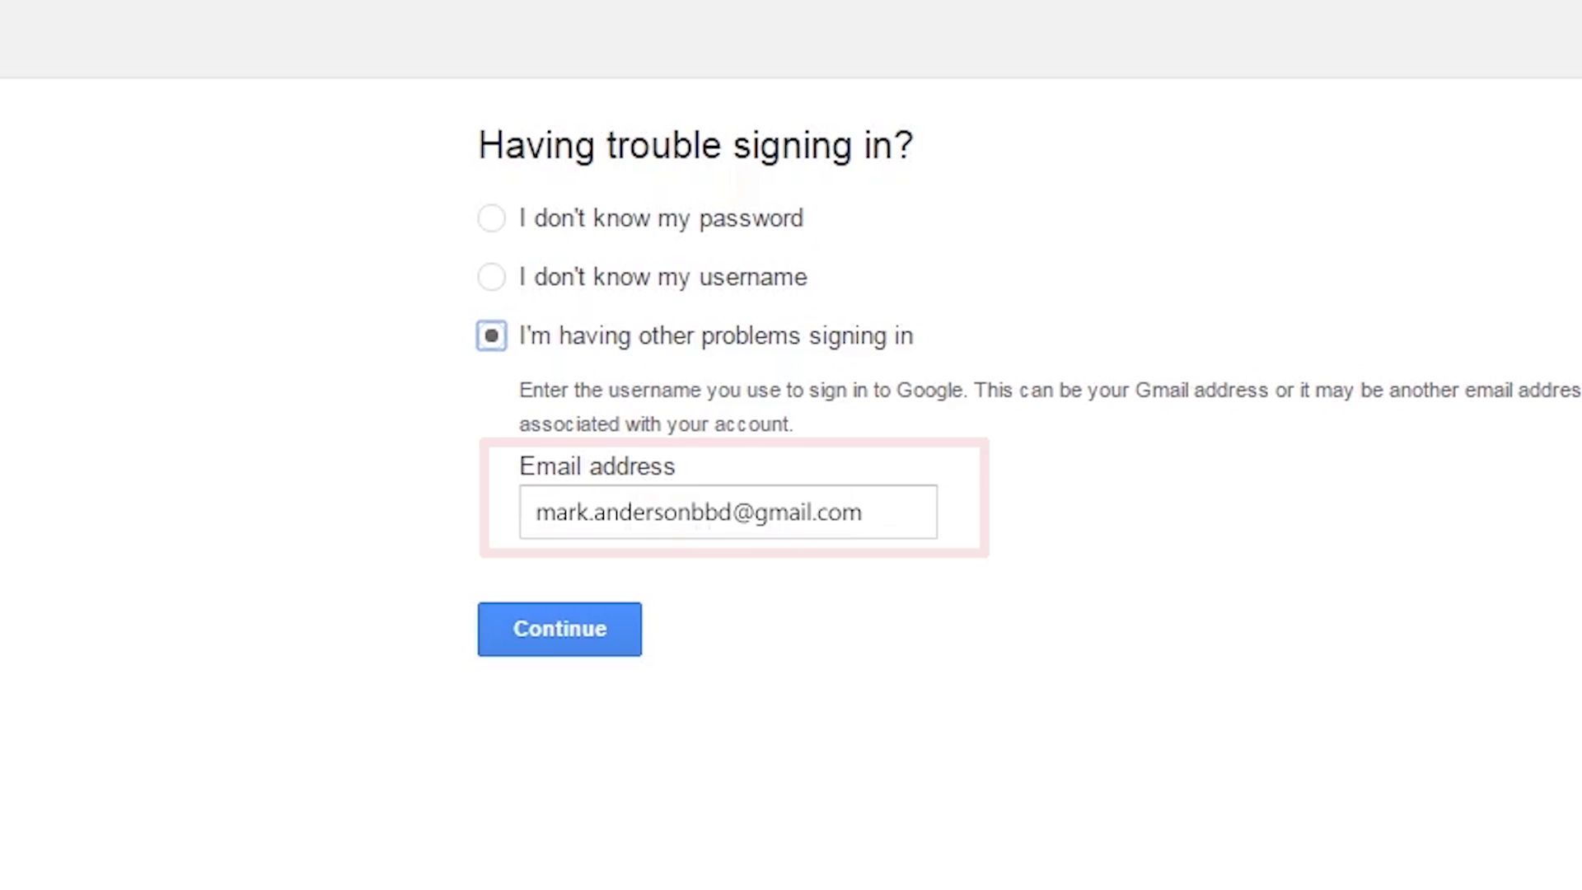